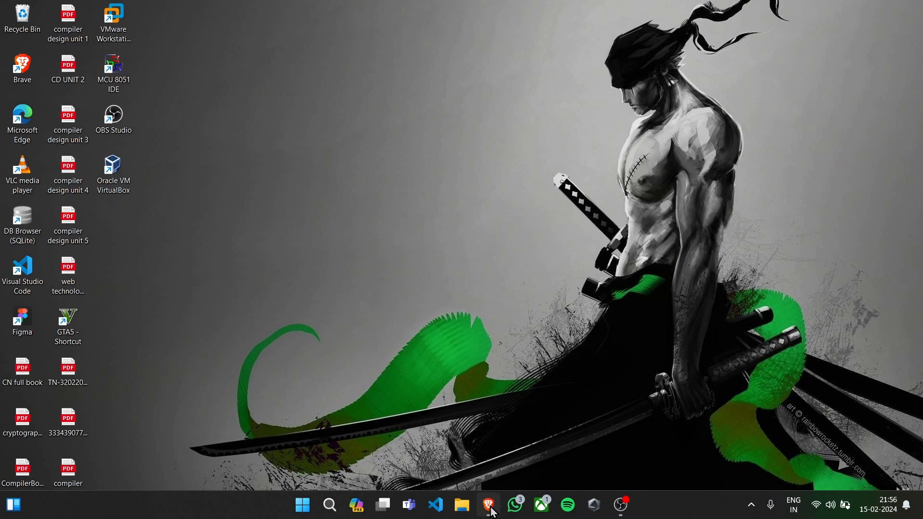
Step: Open Brave, search the web for "virtual box download" and open the Oracle VM VirtualBox downloads page
left_click(489, 505)
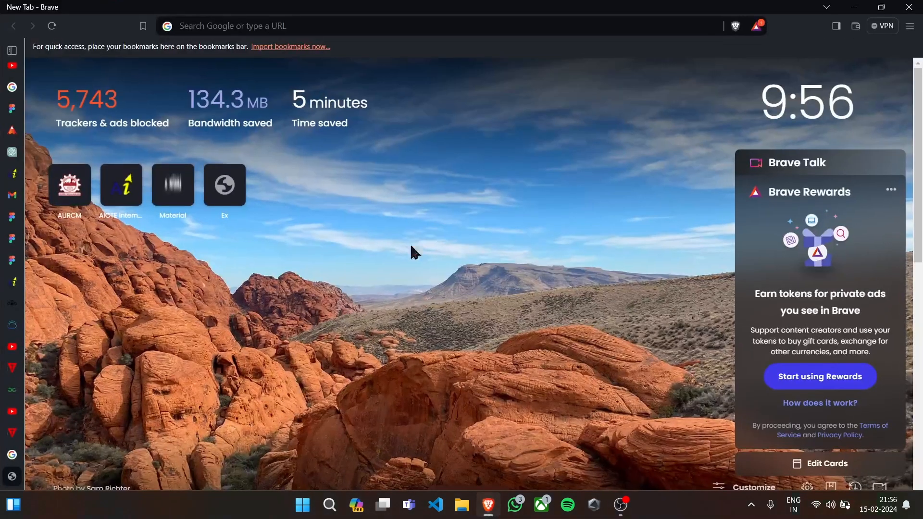
left_click(301, 28)
type("virtual box download")
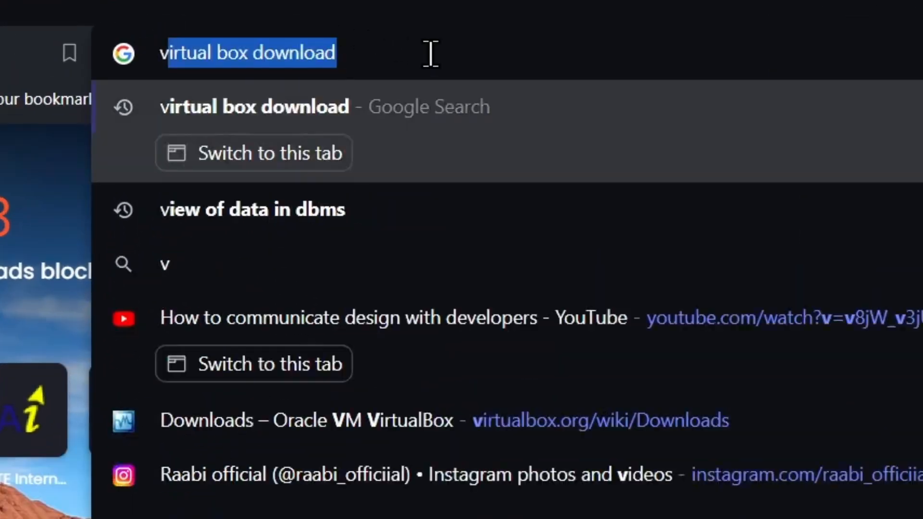
key("Return")
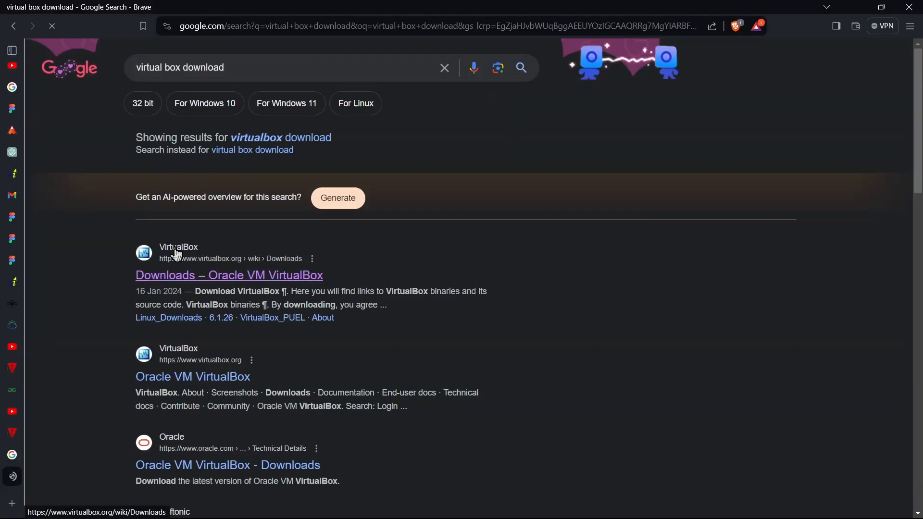
left_click(191, 277)
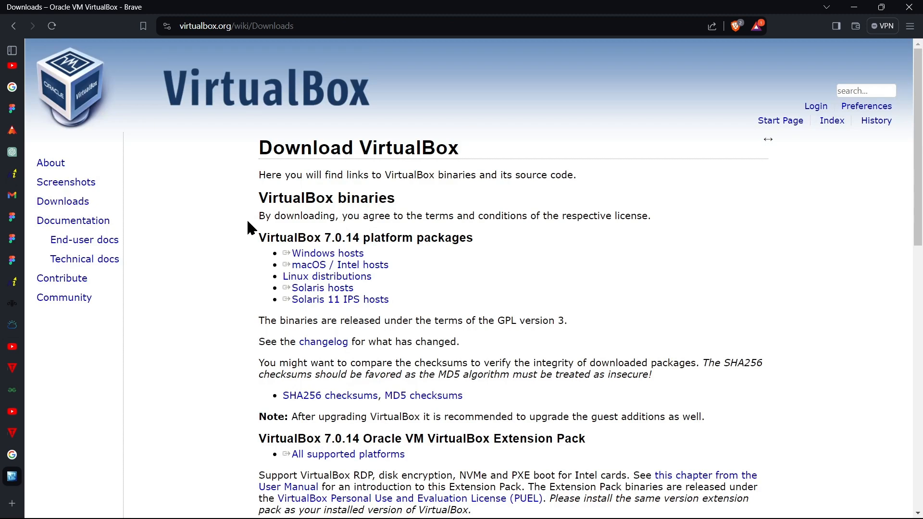
Step: Bring up the save dialog for the VirtualBox 7.0.14 Windows hosts package and cancel it
double_click(254, 237)
left_click(342, 238)
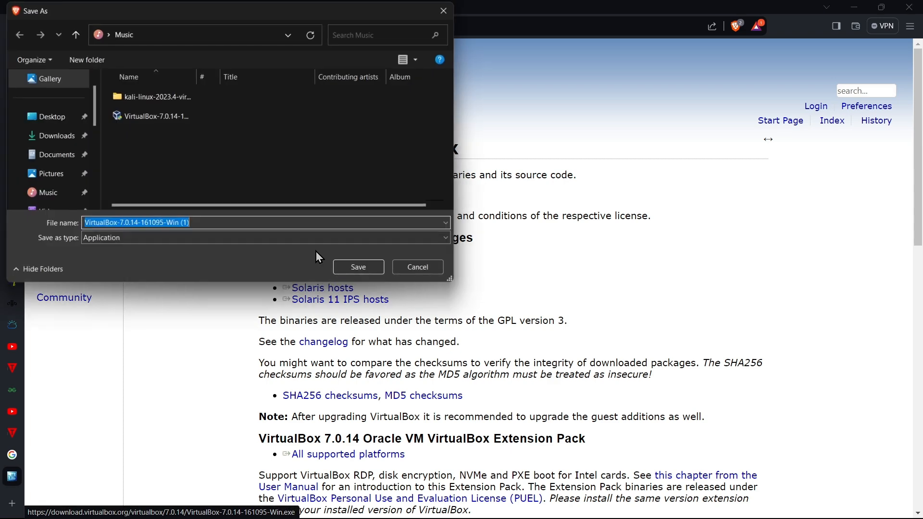
left_click_drag(270, 9, 506, 92)
scroll(298, 231, "down", 2)
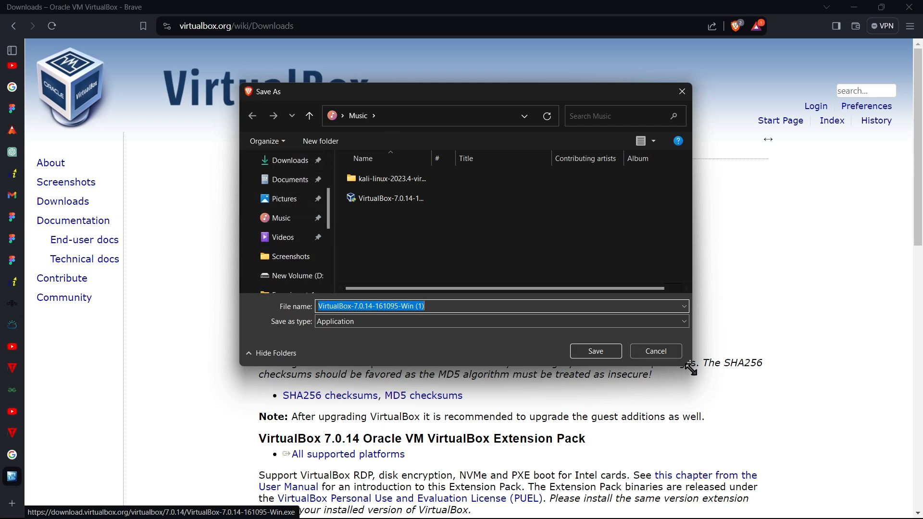
left_click(662, 356)
scroll(375, 311, "down", 2)
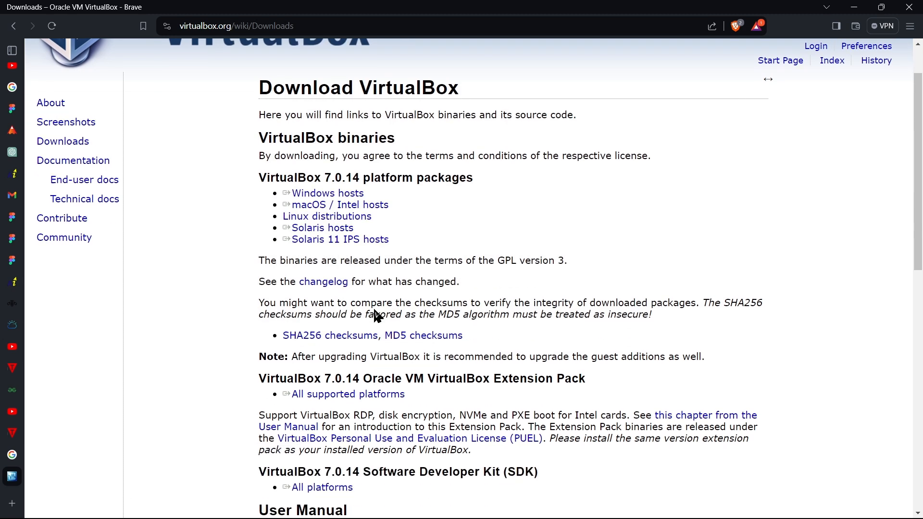
Step: Bring up the save dialog for the VirtualBox 7.0.14 Extension Pack for all supported platforms and cancel it
double_click(277, 321)
left_click(282, 316)
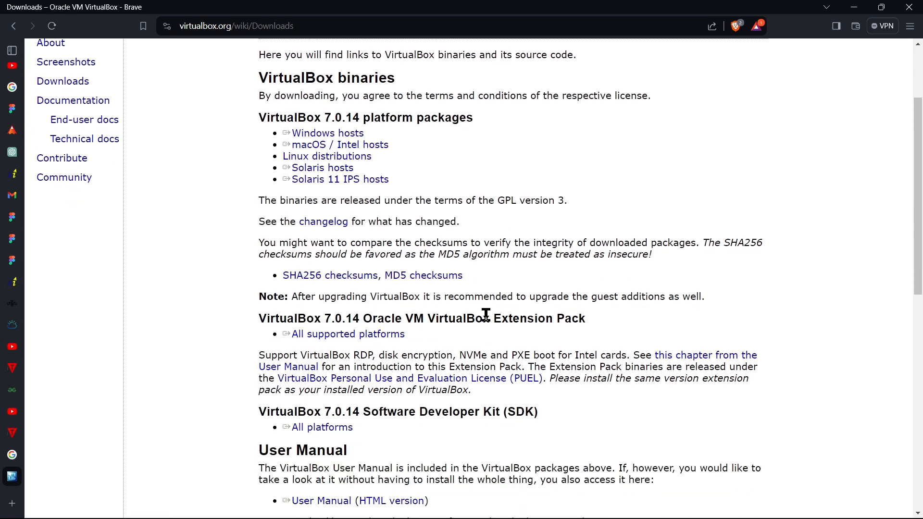
left_click_drag(592, 318, 249, 318)
left_click(444, 316)
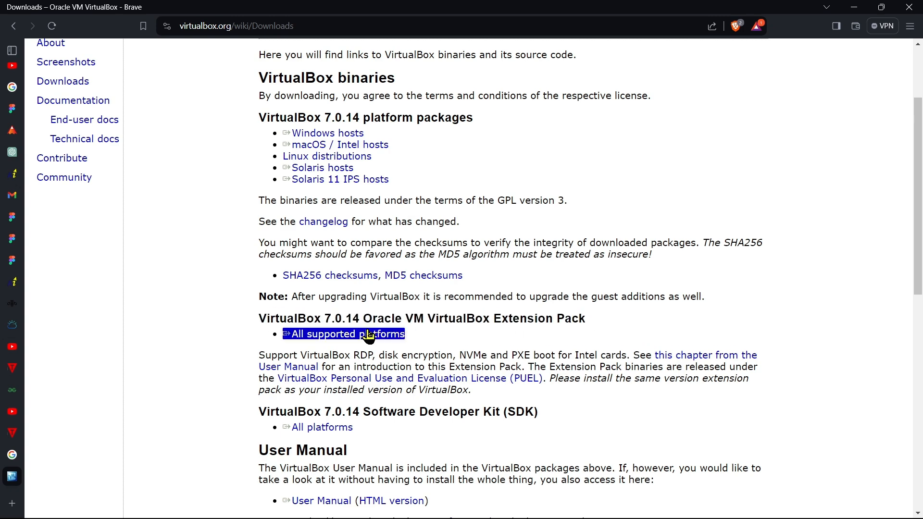
left_click(366, 332)
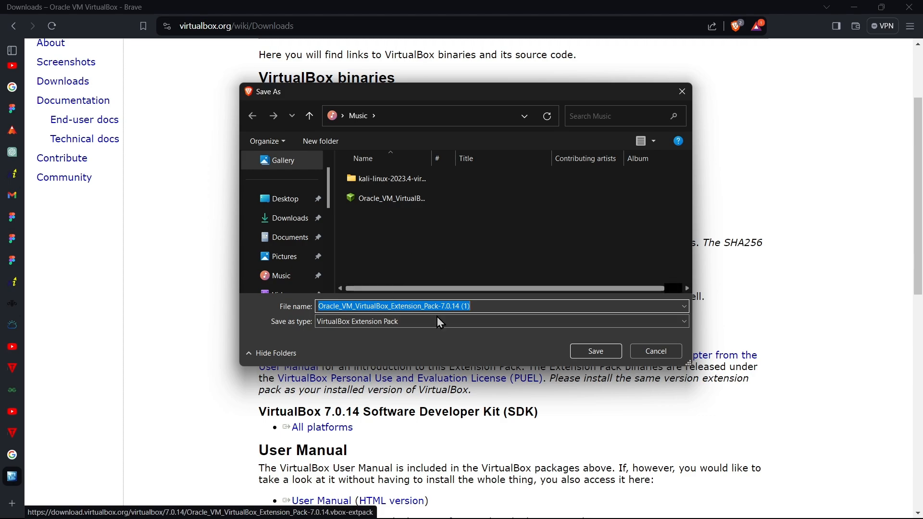
left_click(647, 352)
scroll(471, 290, "down", 1)
scroll(470, 290, "down", 2)
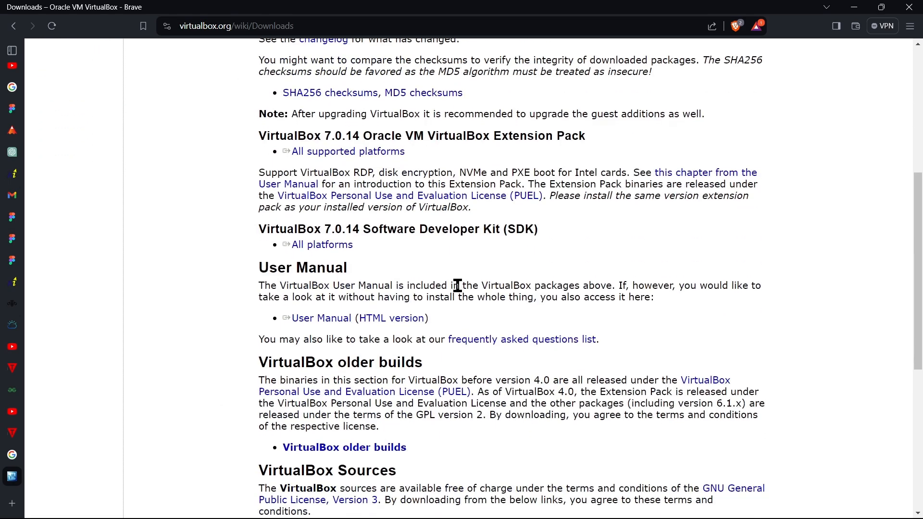
scroll(457, 282, "up", 5)
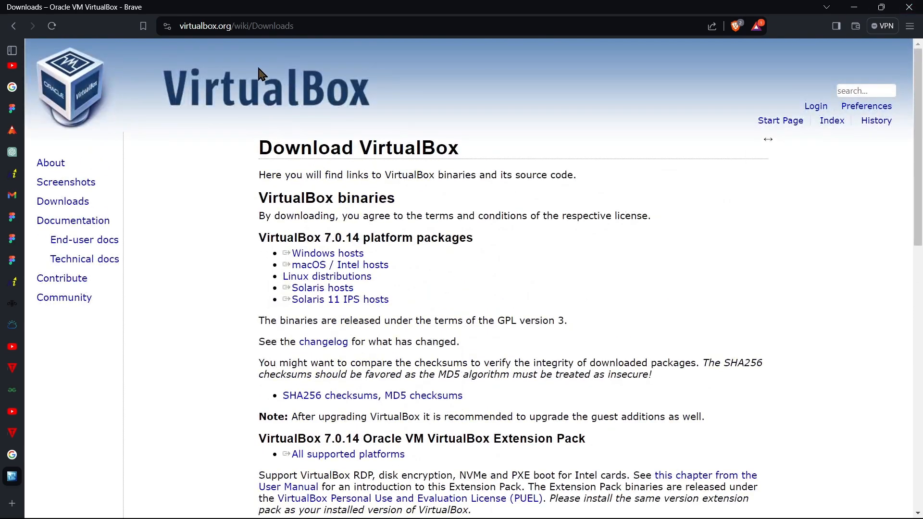
Step: Minimize the browser and cancel the Oracle VM VirtualBox 7.0.14 setup
left_click(855, 8)
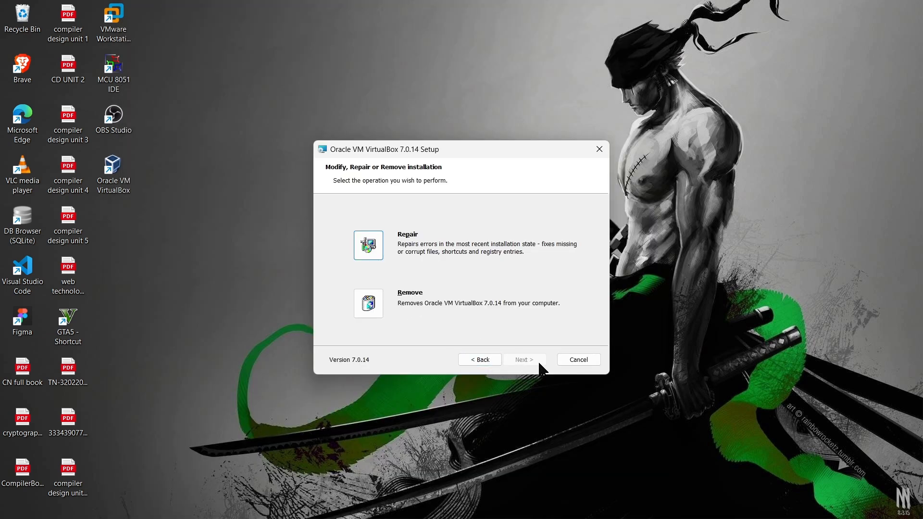
left_click(600, 150)
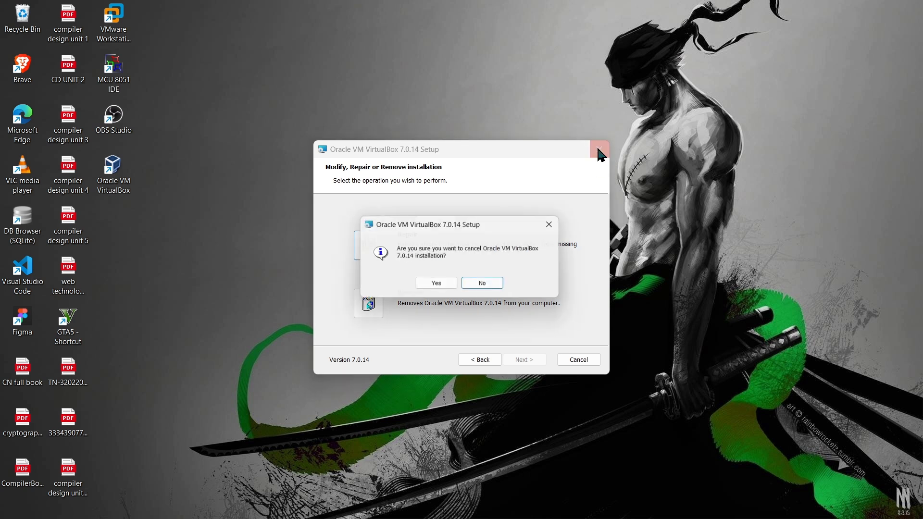
left_click(440, 287)
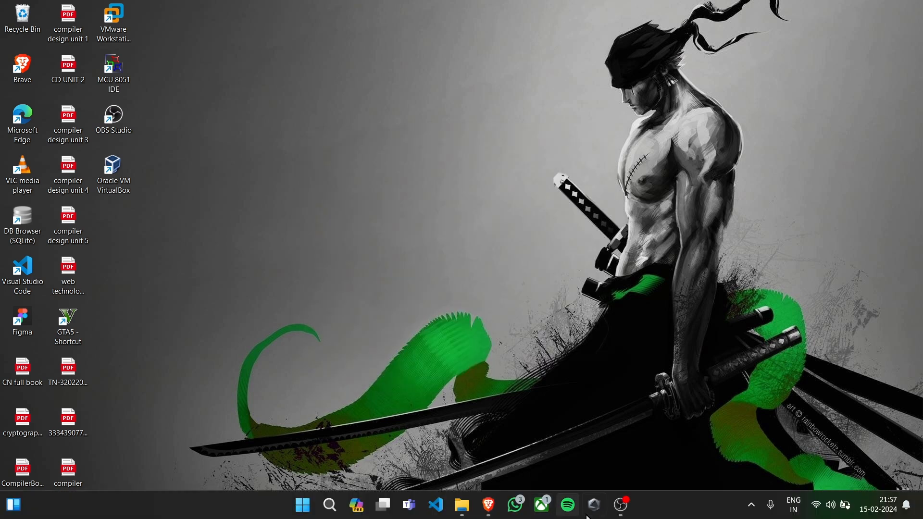
Step: Switch back to Brave and search the web for "kali" in a new tab
left_click(488, 505)
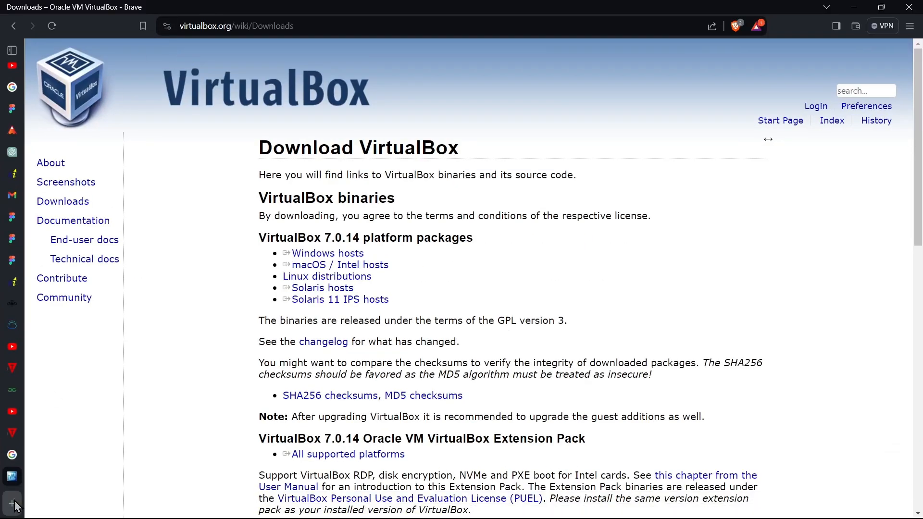
left_click(12, 503)
left_click(217, 20)
type("kali")
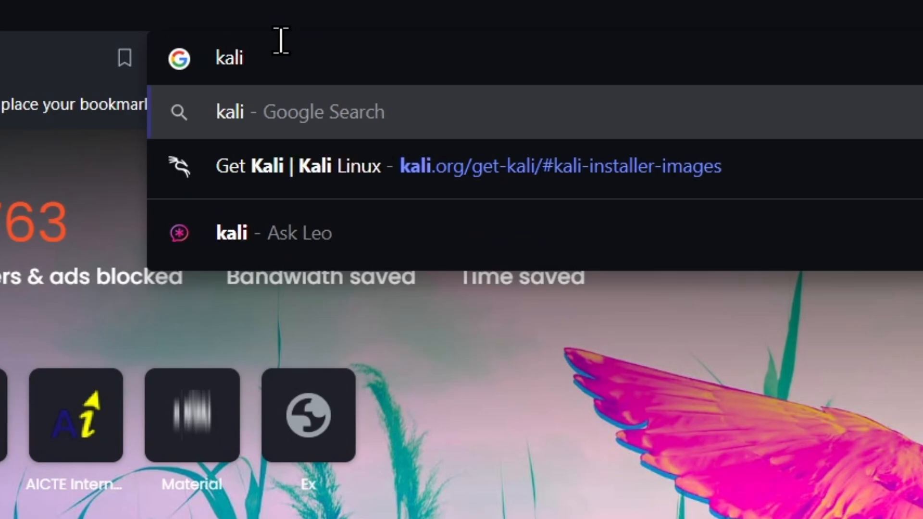
key("Return")
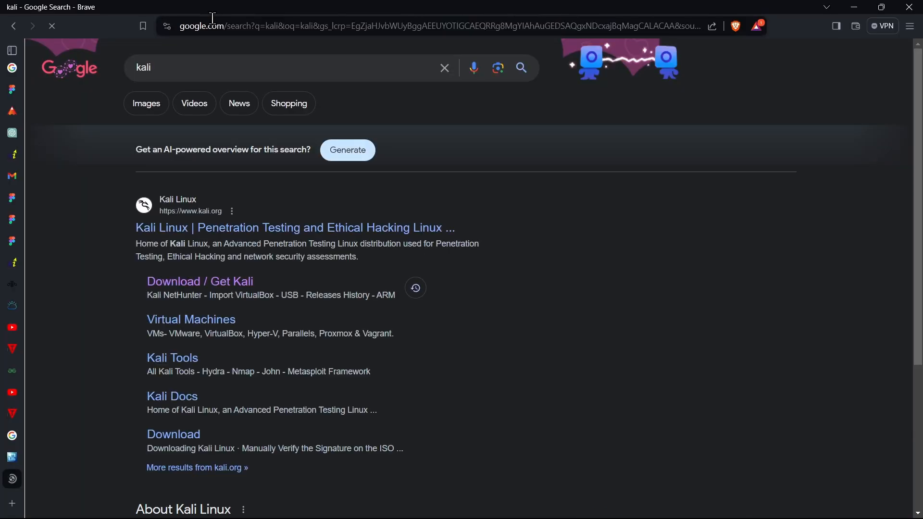
Step: Open the Kali Linux website, go to the Get Kali page and choose the Virtual Machines platform
left_click(180, 234)
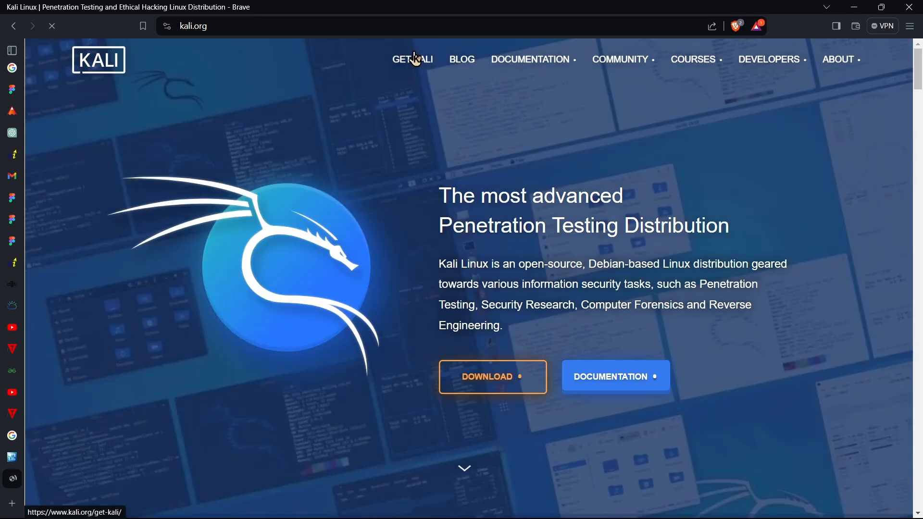
left_click(416, 59)
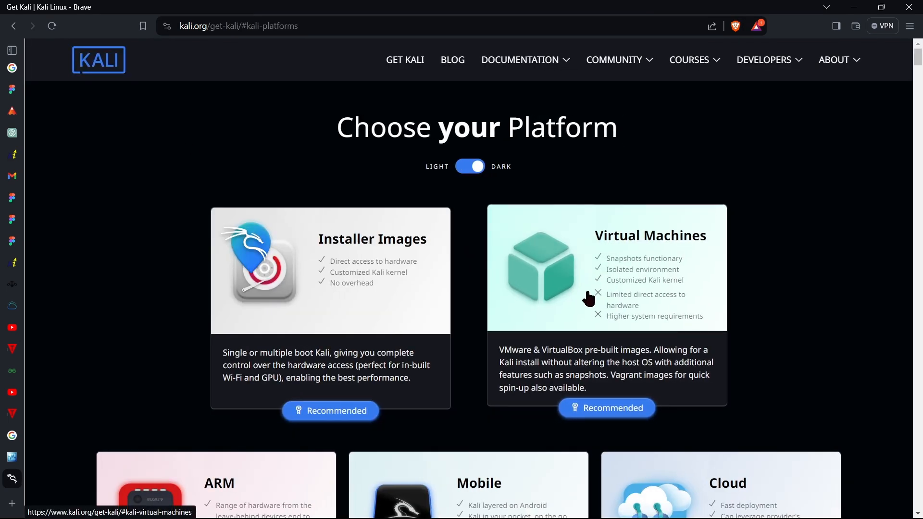
left_click(589, 299)
scroll(312, 252, "down", 1)
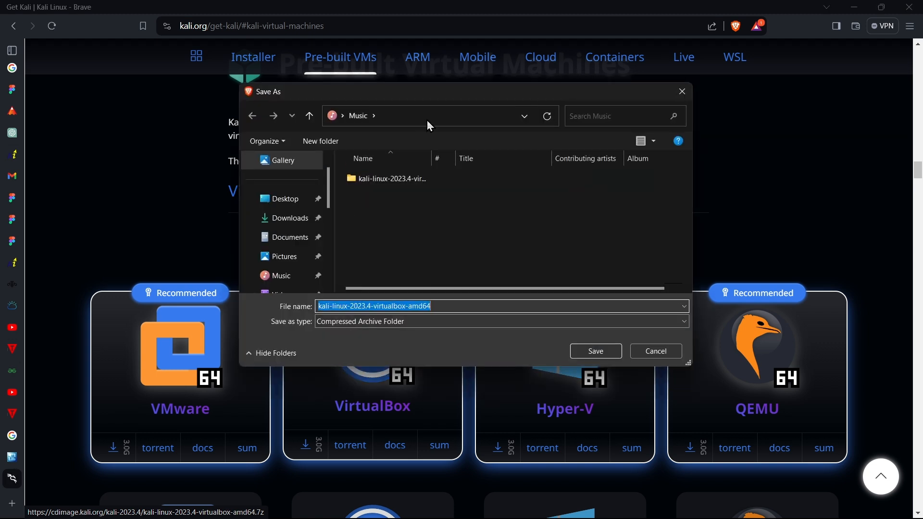
Step: Cancel saving the kali-linux-2023.4-virtualbox-amd64 archive and look over the pre-built virtual machine images
left_click_drag(432, 92, 394, 91)
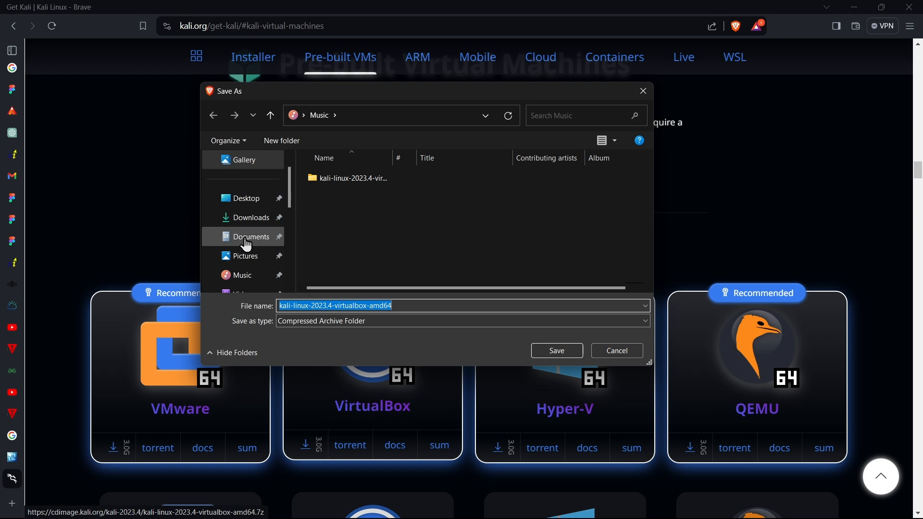
scroll(240, 250, "down", 3)
scroll(235, 236, "up", 5)
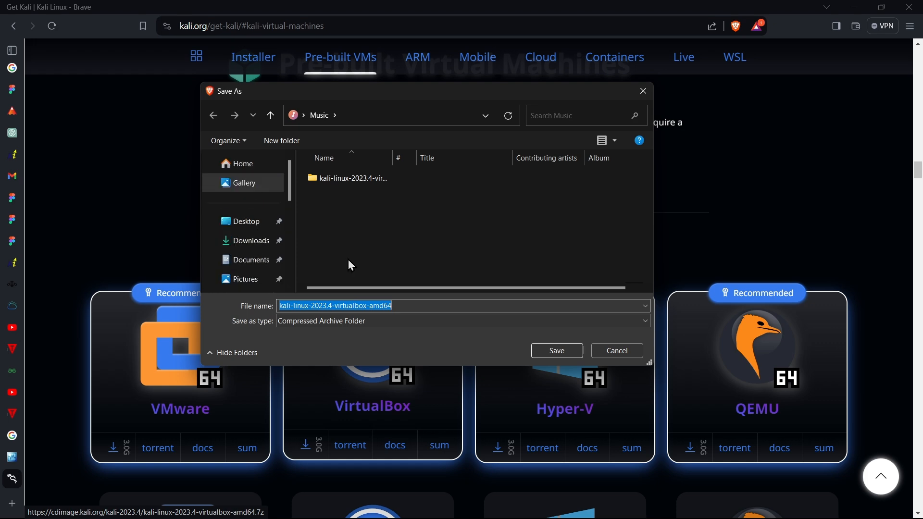
left_click(620, 350)
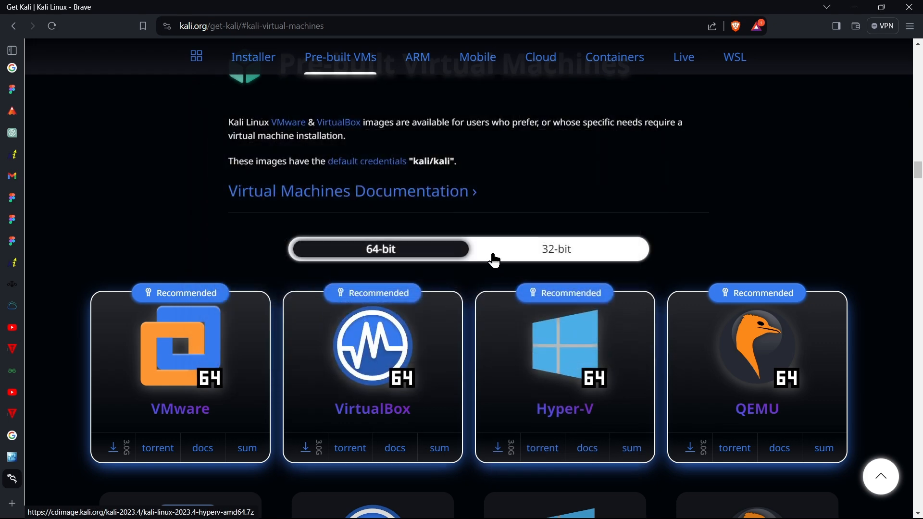
scroll(510, 216, "down", 1)
scroll(522, 178, "down", 2)
scroll(654, 151, "up", 4)
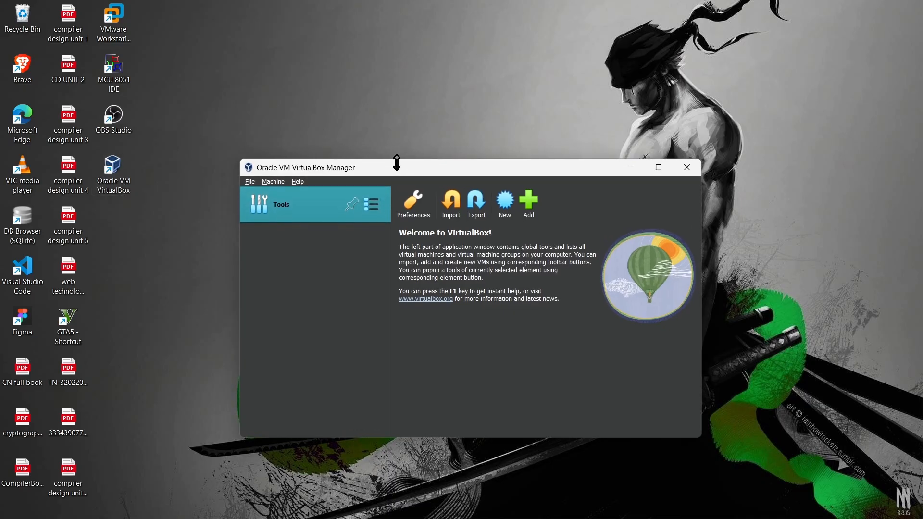
Step: Close VirtualBox Manager and open the kali-linux-2023.4-virtualbox-amd64 folder from Music in a maximized File Explorer window
left_click_drag(397, 163, 396, 159)
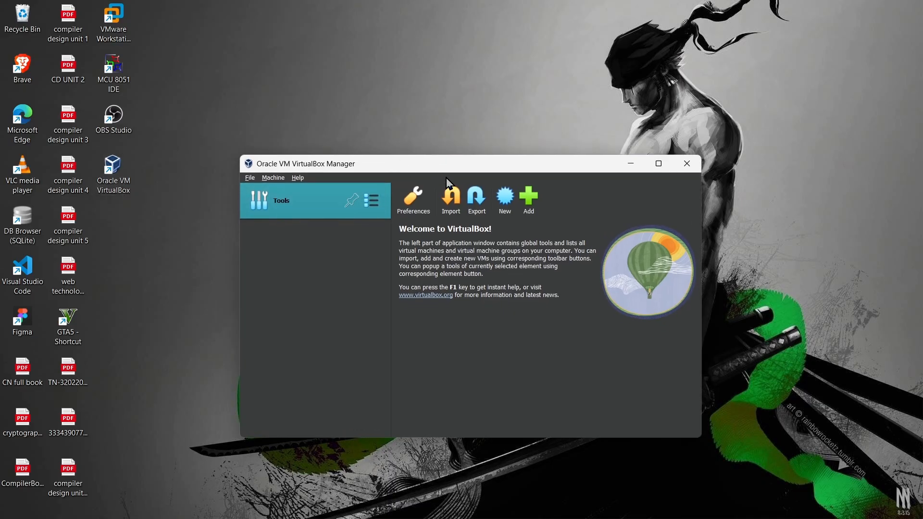
left_click(686, 165)
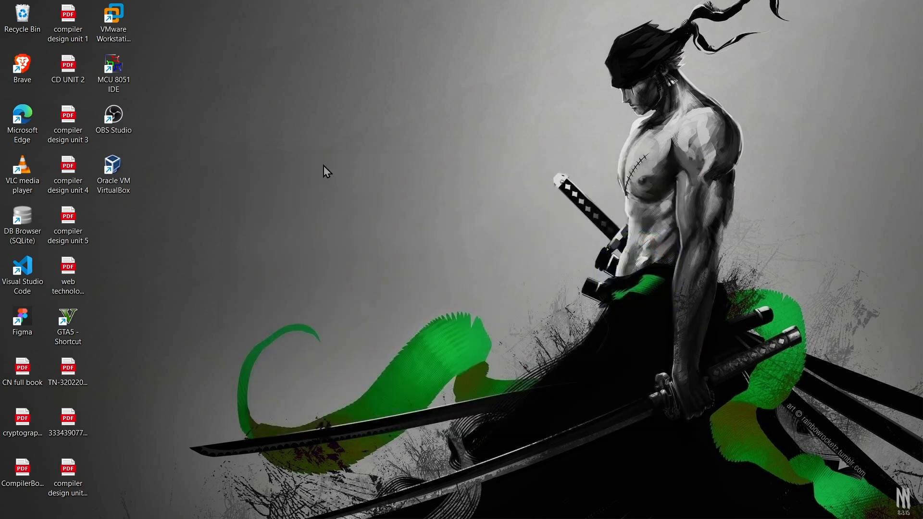
left_click(461, 513)
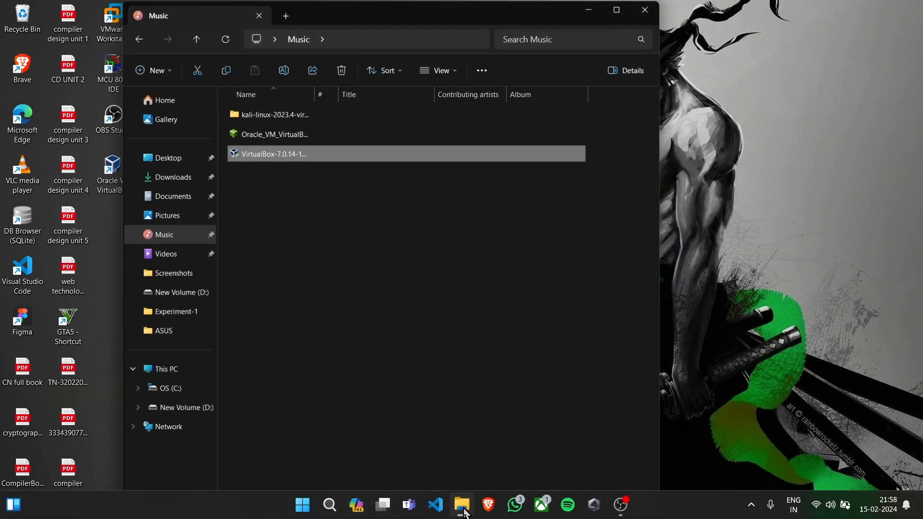
double_click(379, 16)
double_click(165, 111)
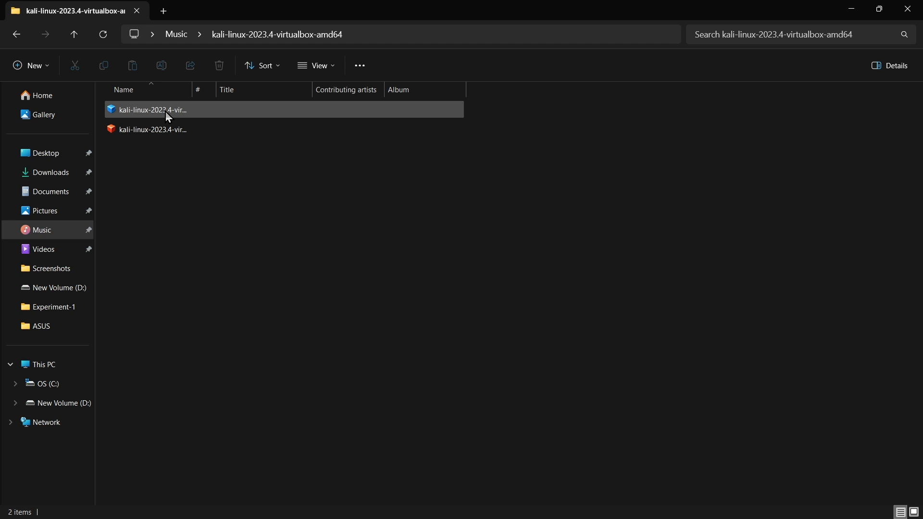
Step: Check the properties of the blue VirtualBox machine definition file in the Kali folder and close them
left_click(191, 115)
key("alt+Return")
left_click(359, 161)
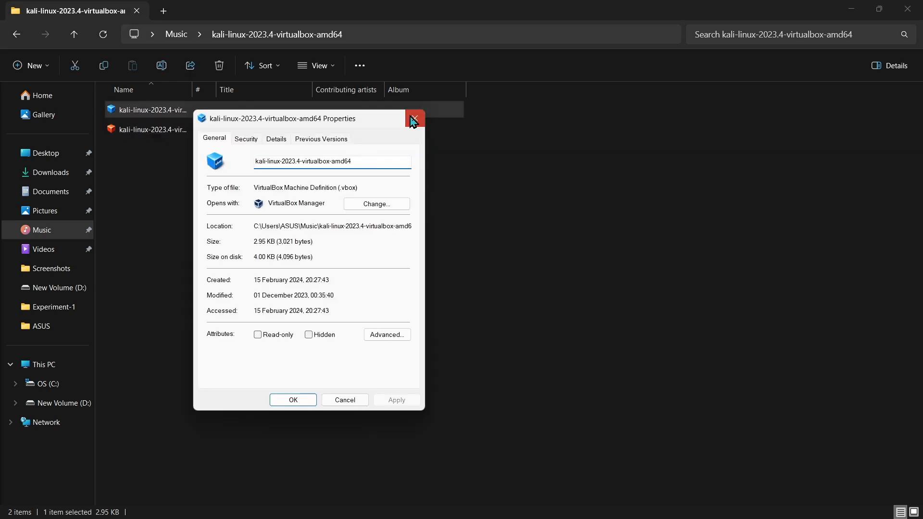
left_click(414, 118)
Step: Open the Kali .vbox file in VirtualBox Manager, then reposition and enlarge the manager window
double_click(262, 115)
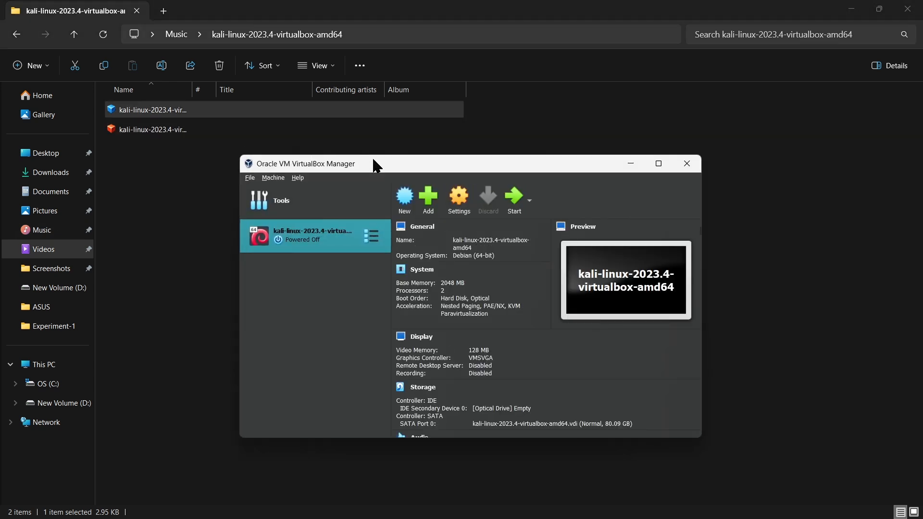
left_click_drag(373, 165, 332, 141)
scroll(474, 286, "down", 1)
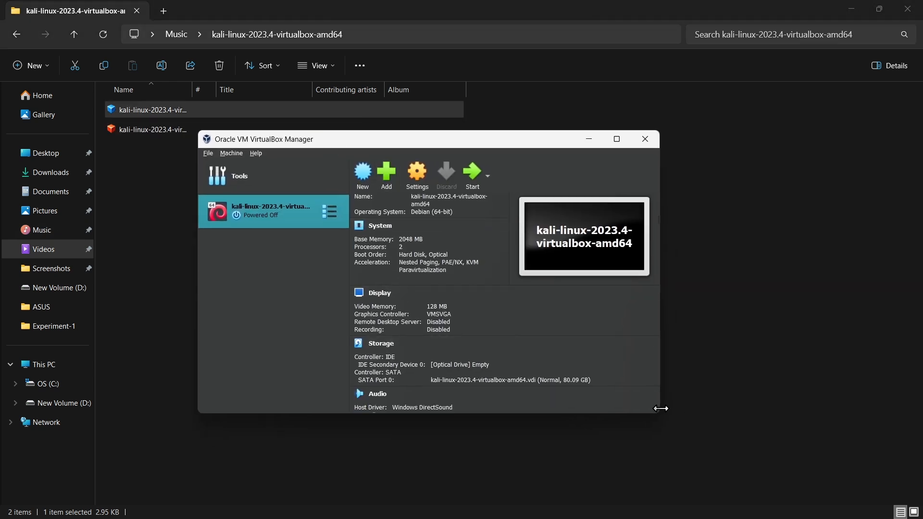
left_click_drag(661, 416, 750, 508)
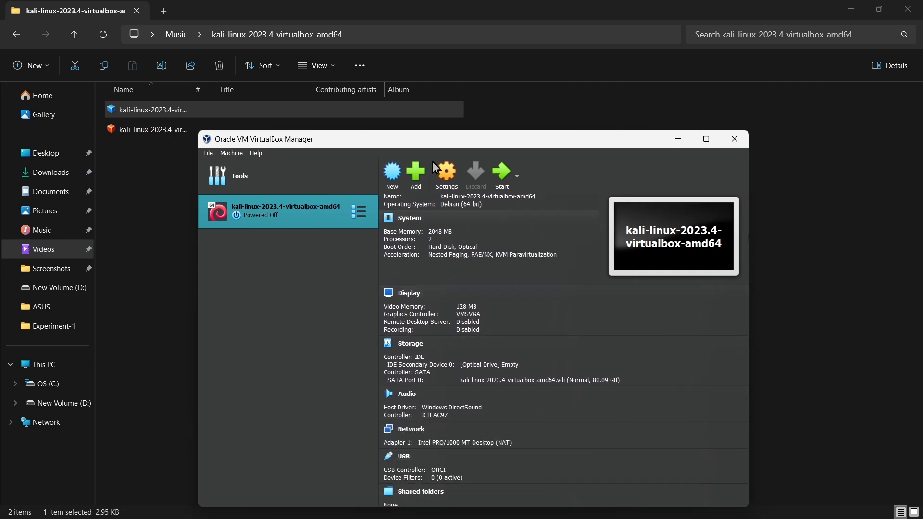
Step: In the Kali virtual machine's system settings, set the base memory to 4470 MB and the processor count to 4
left_click(441, 181)
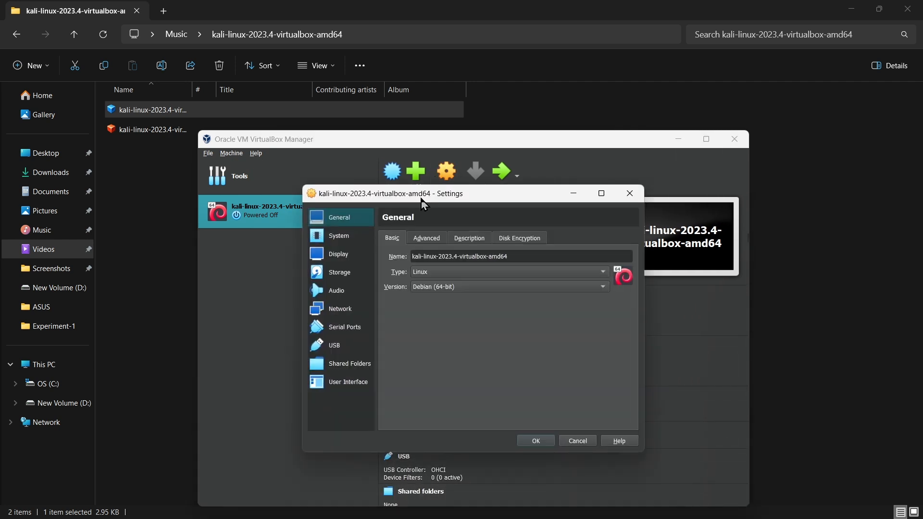
left_click(342, 236)
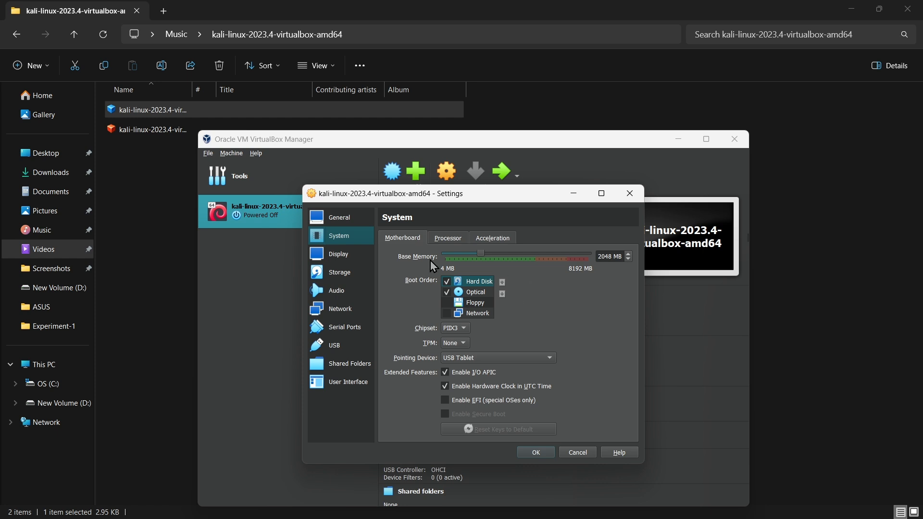
left_click_drag(480, 255, 524, 254)
left_click(447, 237)
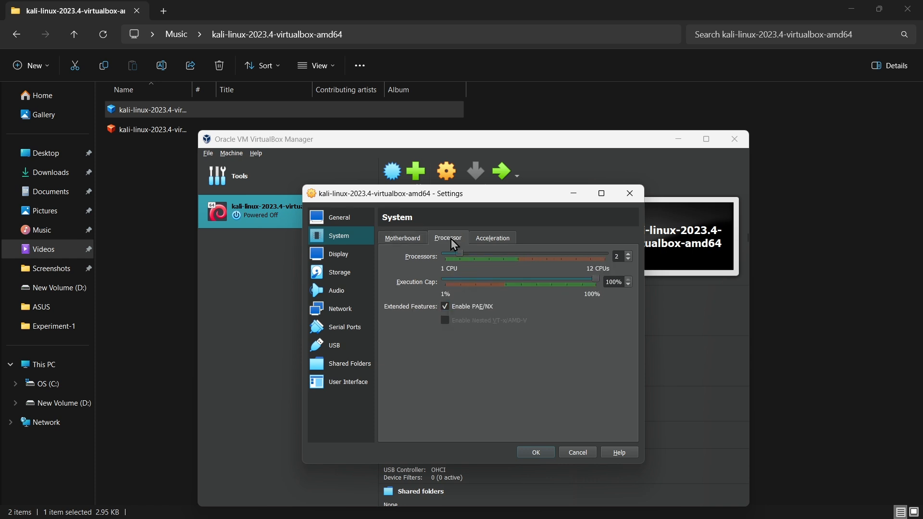
left_click_drag(465, 259, 493, 258)
Step: Review the Display, Storage and Audio settings, and attach network Adapter 1 to Bridged Adapter
left_click(345, 256)
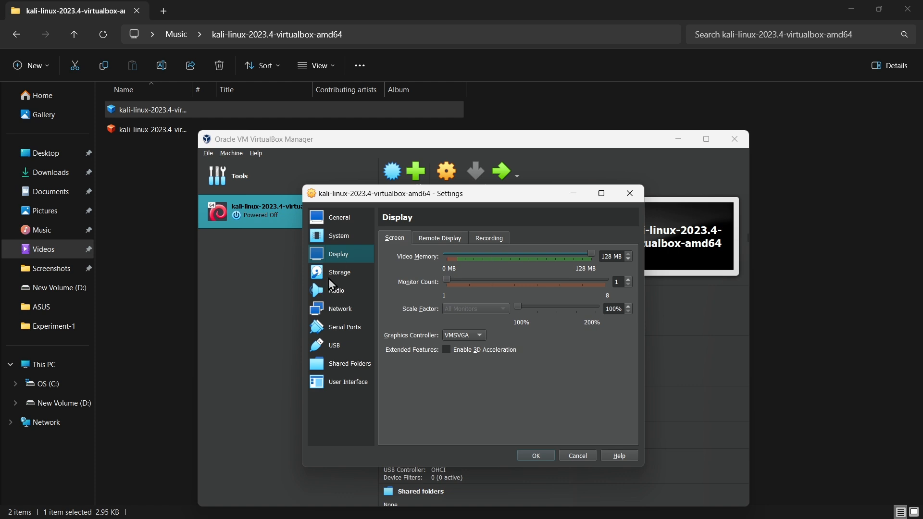
left_click(336, 274)
left_click(339, 291)
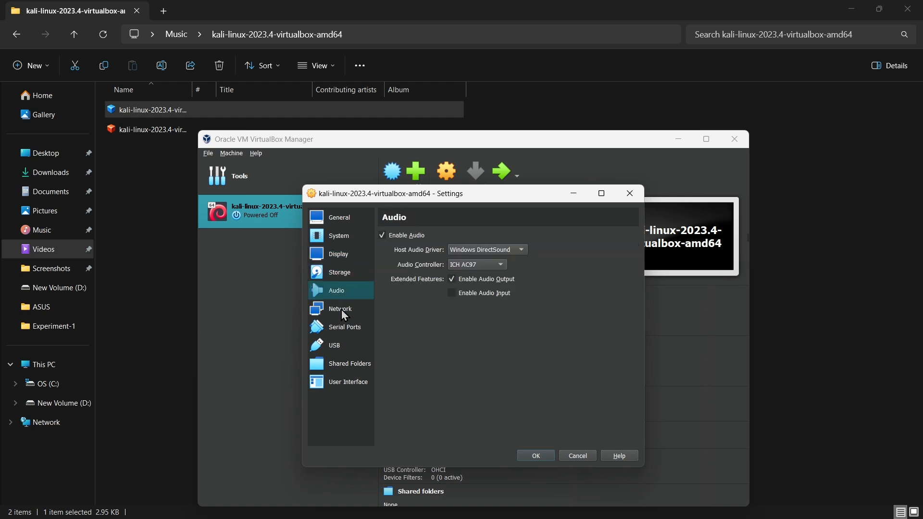
left_click(342, 312)
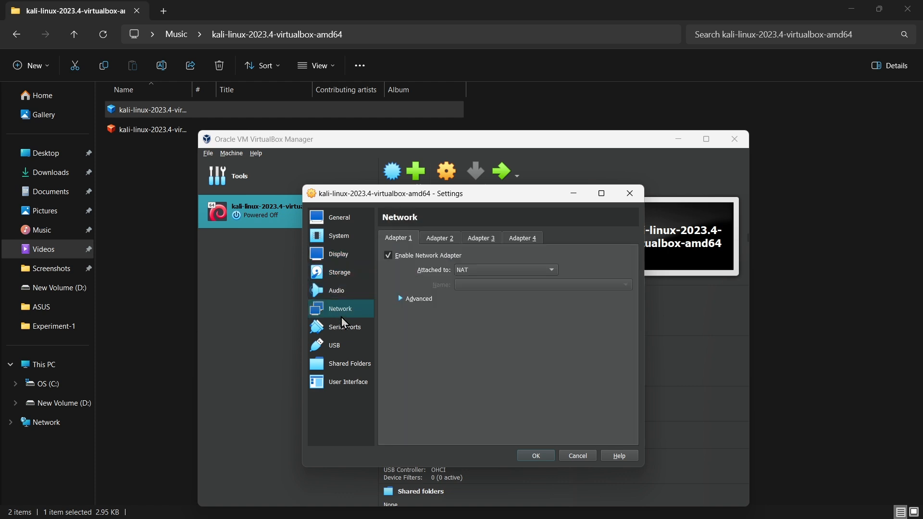
left_click(478, 269)
left_click(480, 277)
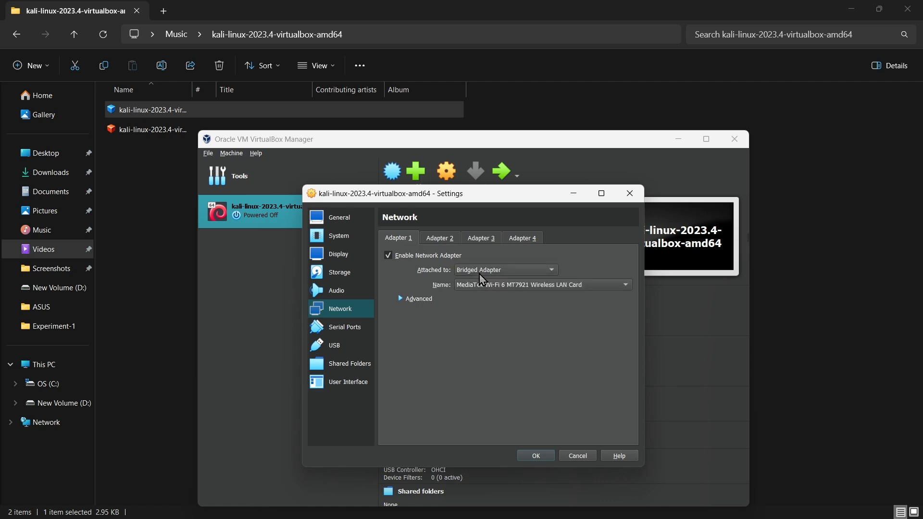
Step: Review the Serial Ports, USB, Shared Folders and User Interface settings, and save the virtual machine's settings
left_click(340, 330)
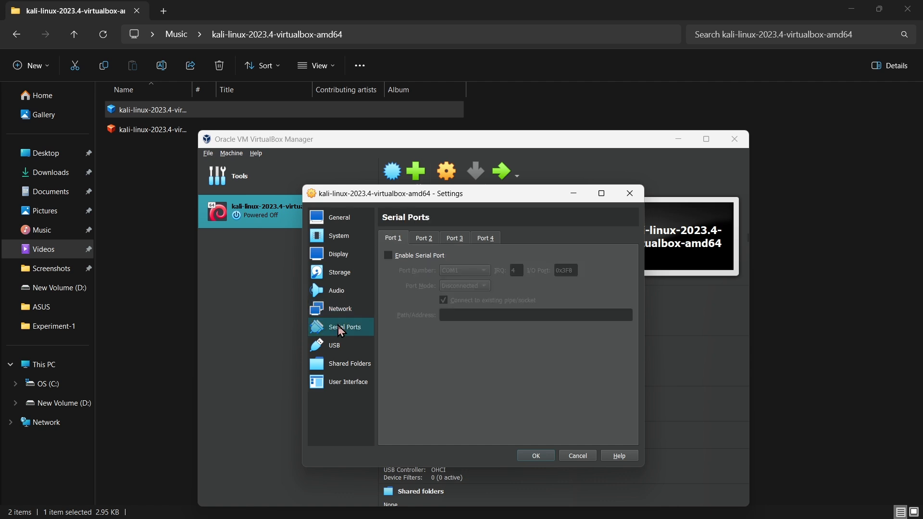
left_click(343, 347)
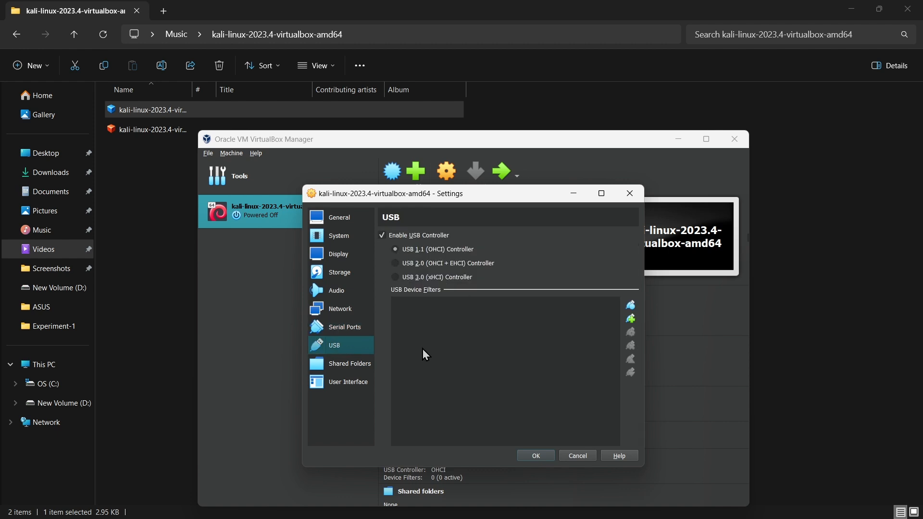
left_click(351, 367)
left_click(354, 386)
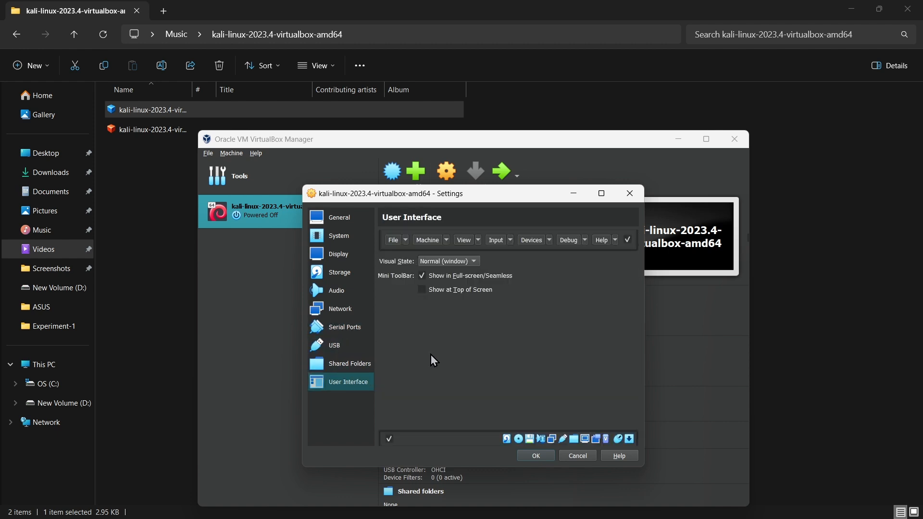
left_click(533, 455)
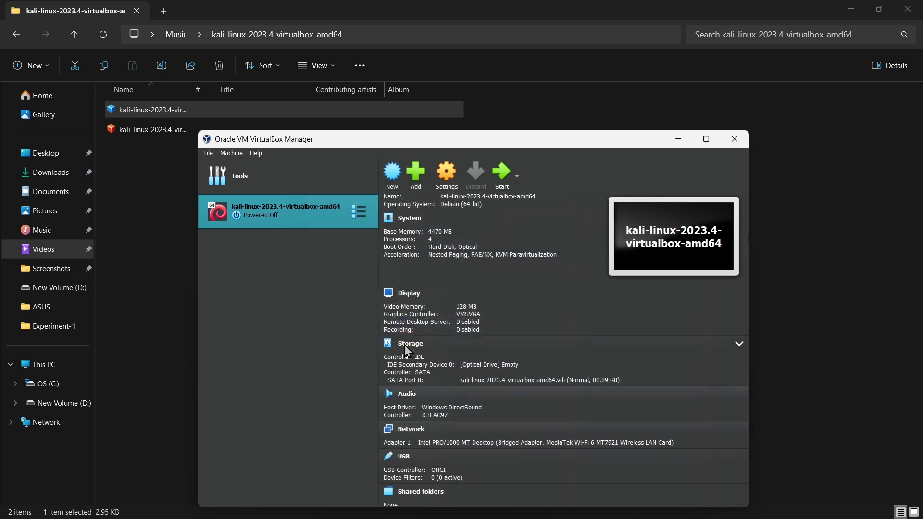
Step: Start the kali-linux-2023.4-virtualbox-amd64 machine, dismiss its keyboard capture notice and boot the Kali GNU/Linux entry
double_click(460, 141)
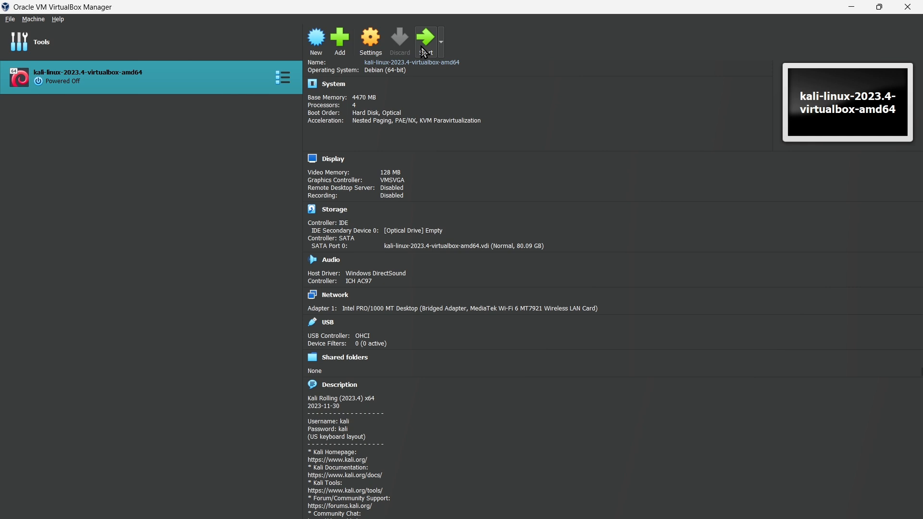
left_click(425, 50)
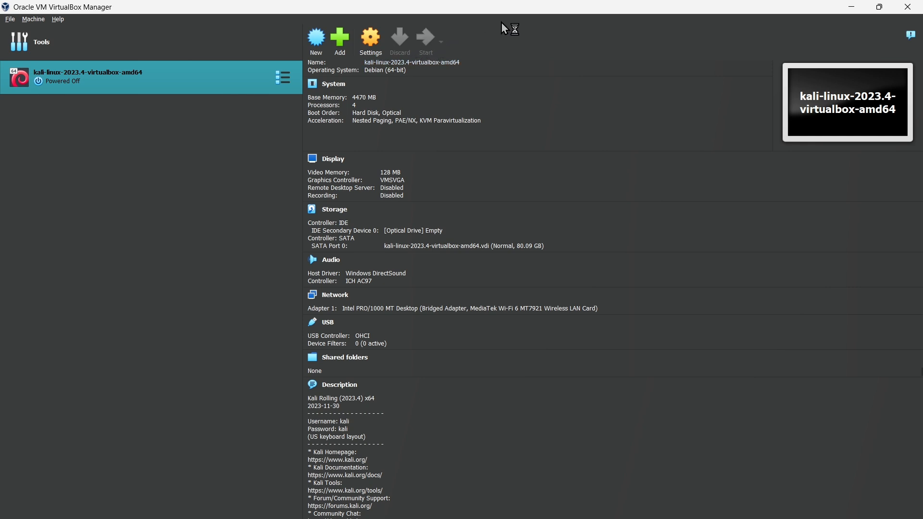
left_click_drag(509, 7, 590, 22)
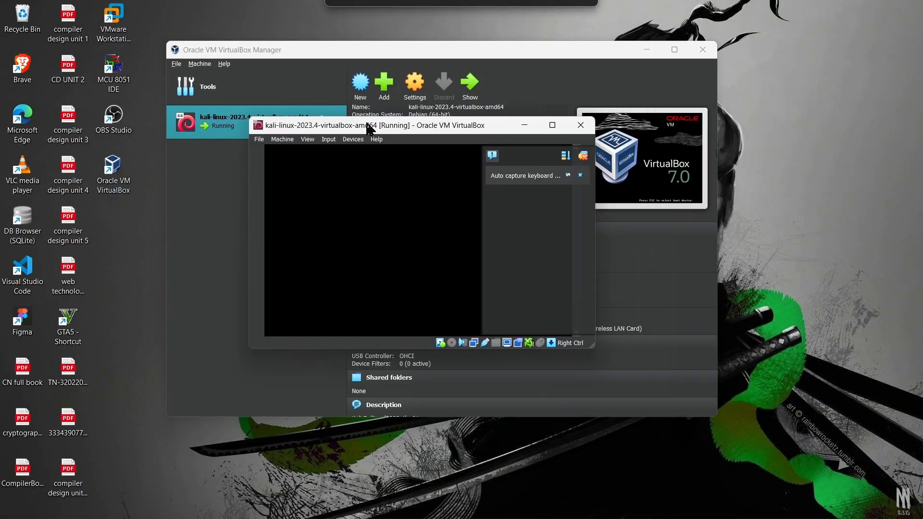
left_click(581, 176)
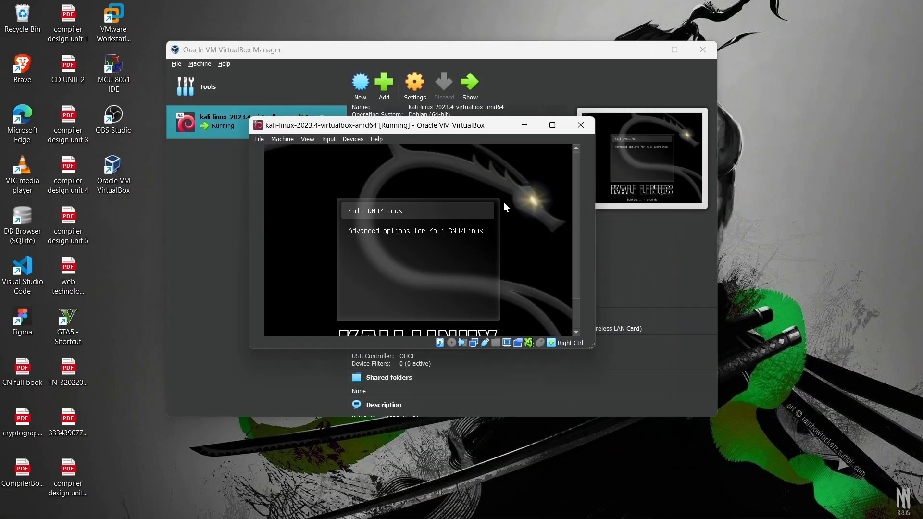
key("Return")
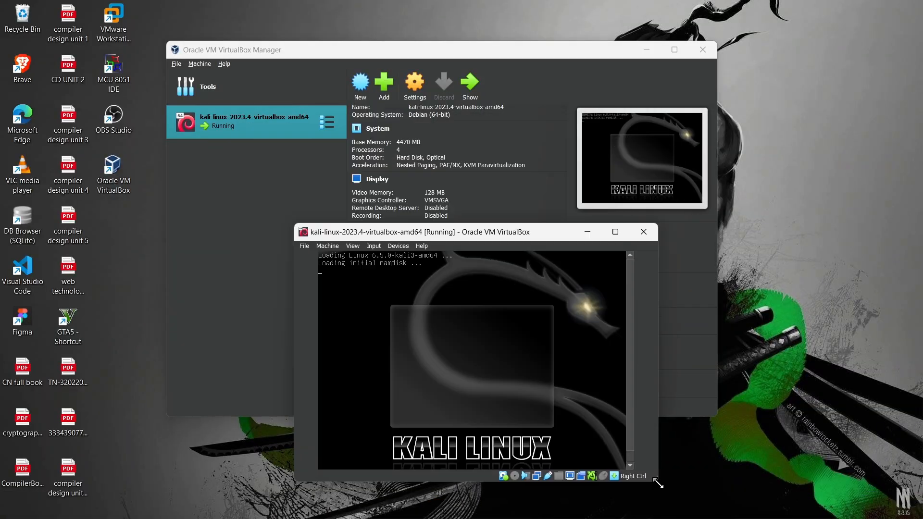
Step: Resize the running Kali machine's window slightly and reposition it on the desktop while the system boots
left_click_drag(660, 484, 658, 483)
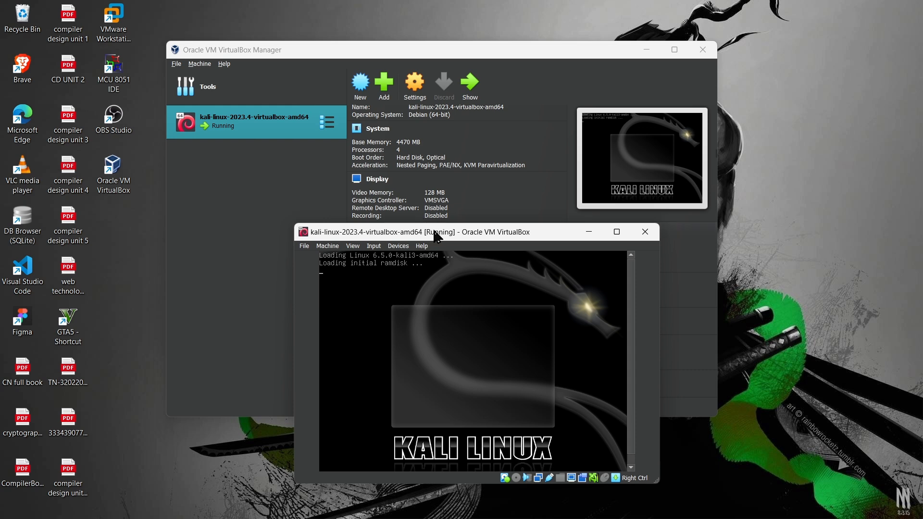
left_click_drag(435, 235, 461, 174)
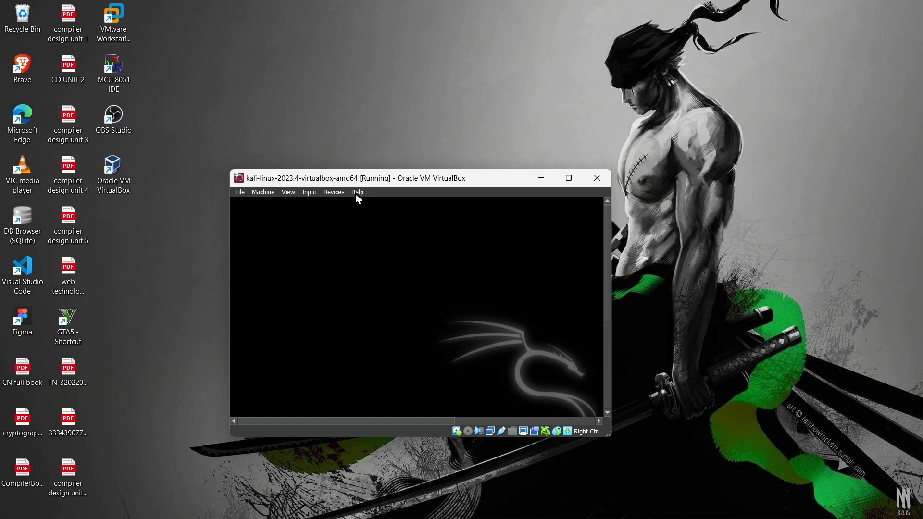
left_click_drag(372, 178, 332, 174)
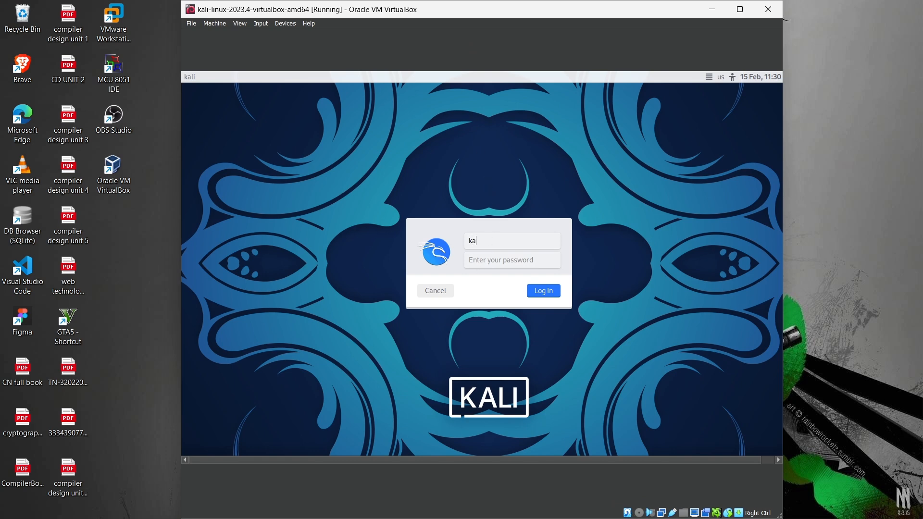
Step: Log in to Kali with the username and account password, and enlarge and reposition the virtual machine window
left_click(500, 266)
left_click(545, 290)
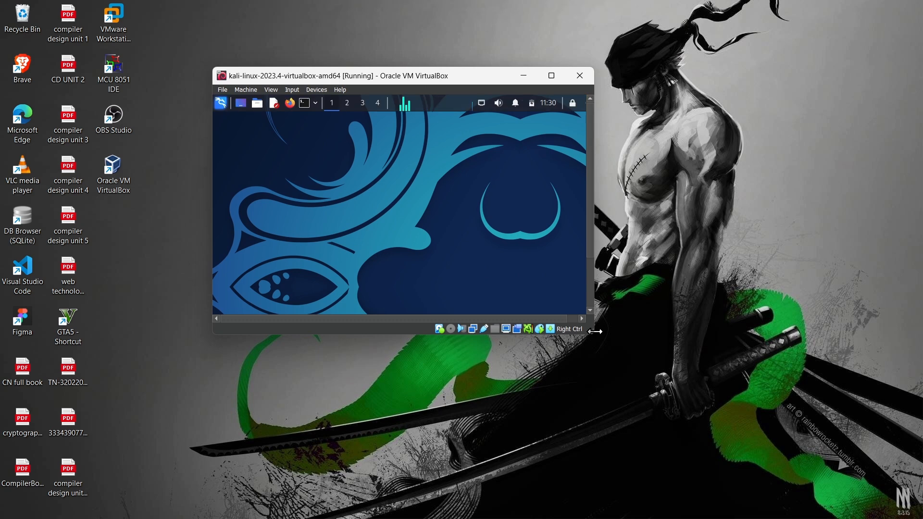
left_click_drag(591, 333, 660, 419)
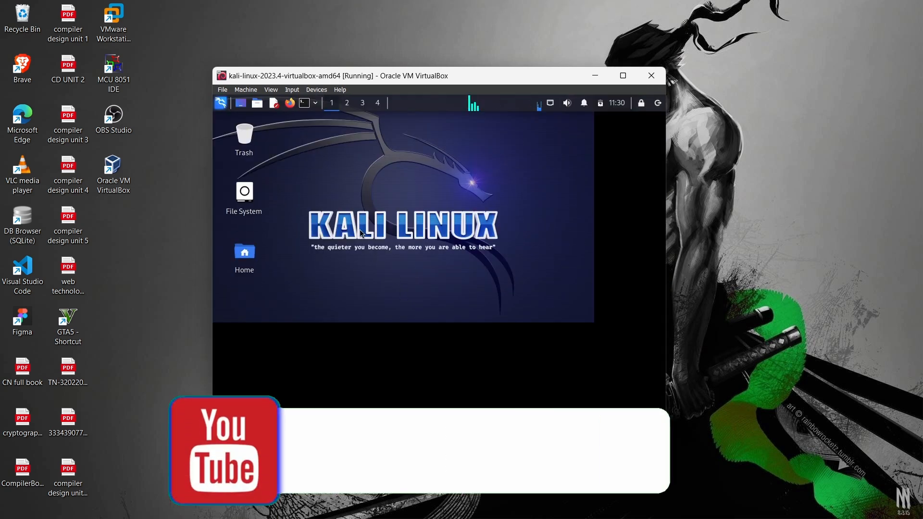
left_click_drag(392, 71, 383, 67)
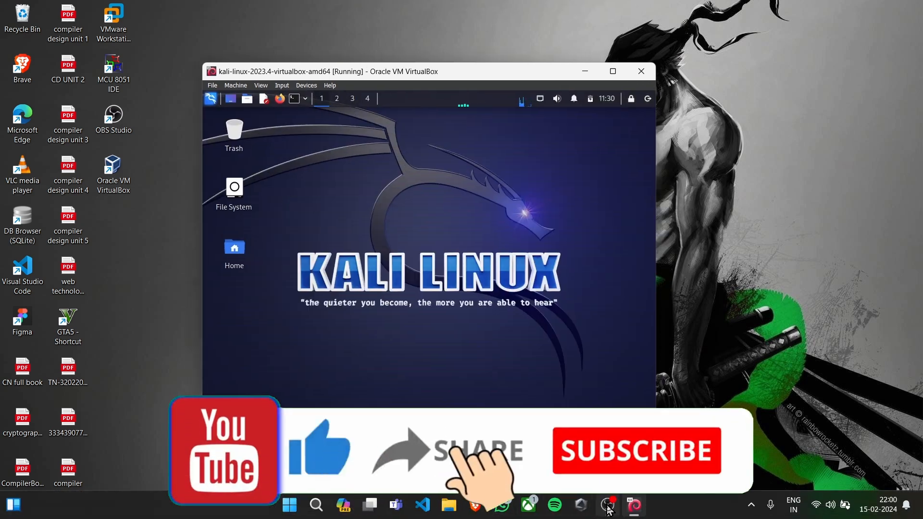